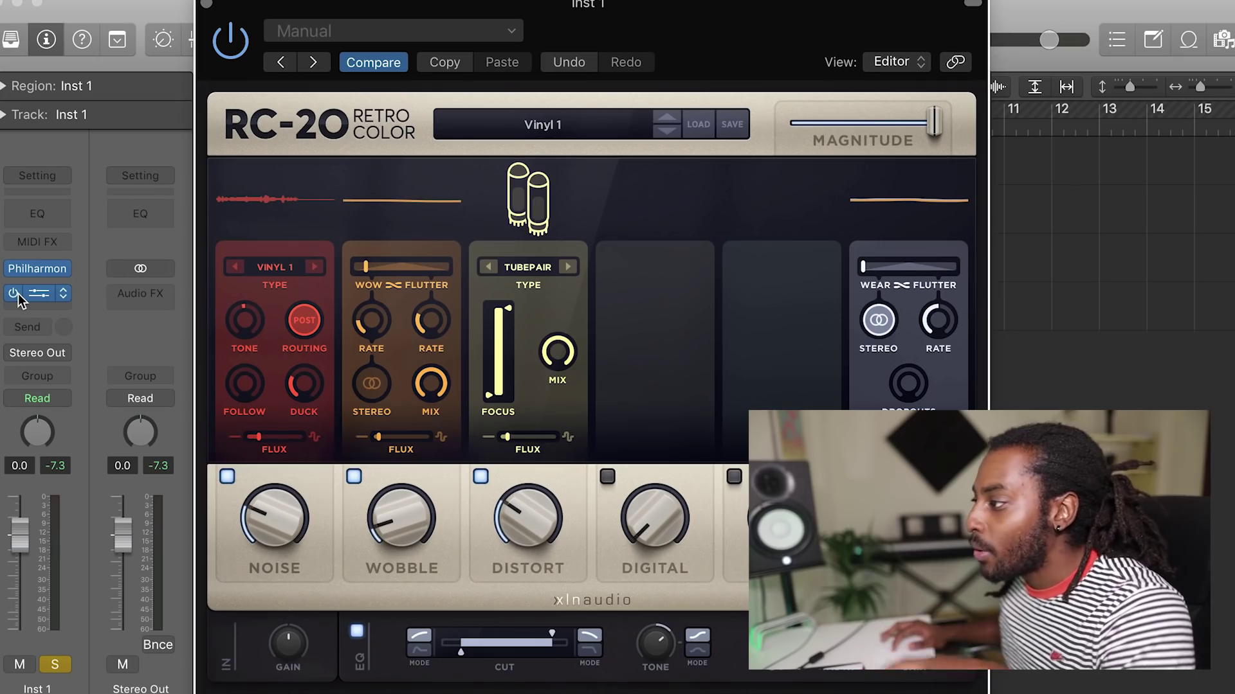
- Play the track, load RC-20's VHS preset and turn its Wobble down to 17%
{"action": "key", "text": "space"}
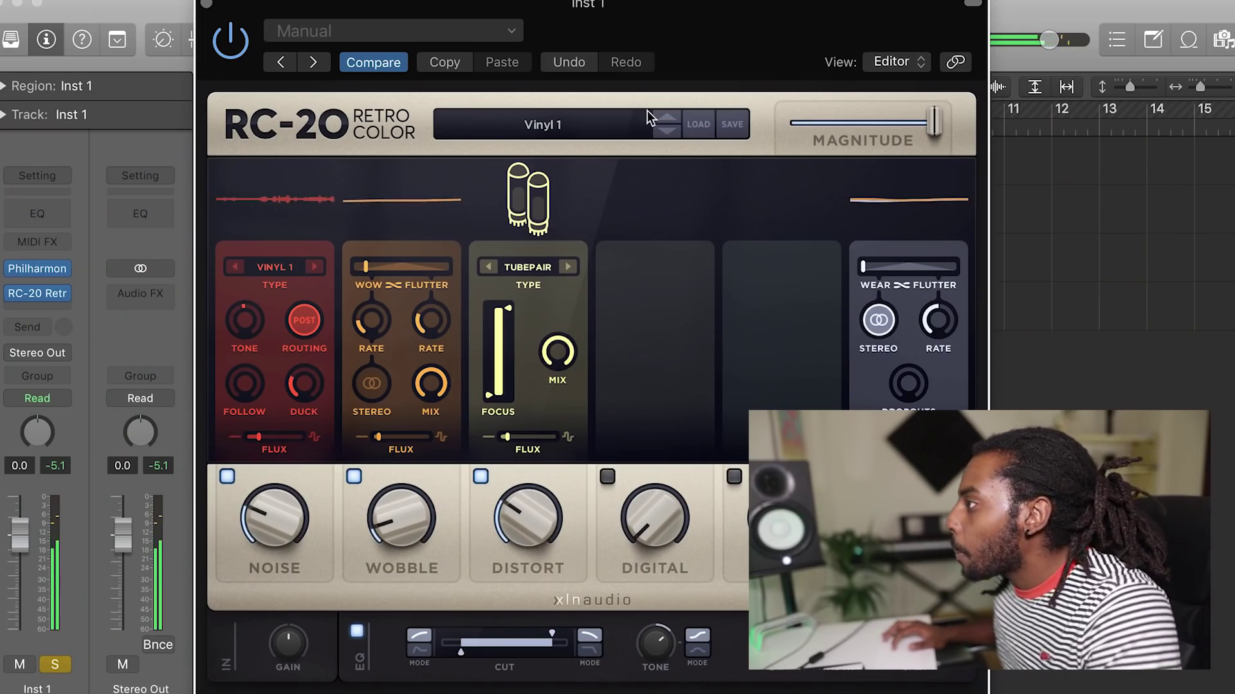
{"action": "left_click", "coordinate": [564, 126]}
{"action": "scroll", "coordinate": [462, 291], "scroll_direction": "down", "scroll_amount": 4}
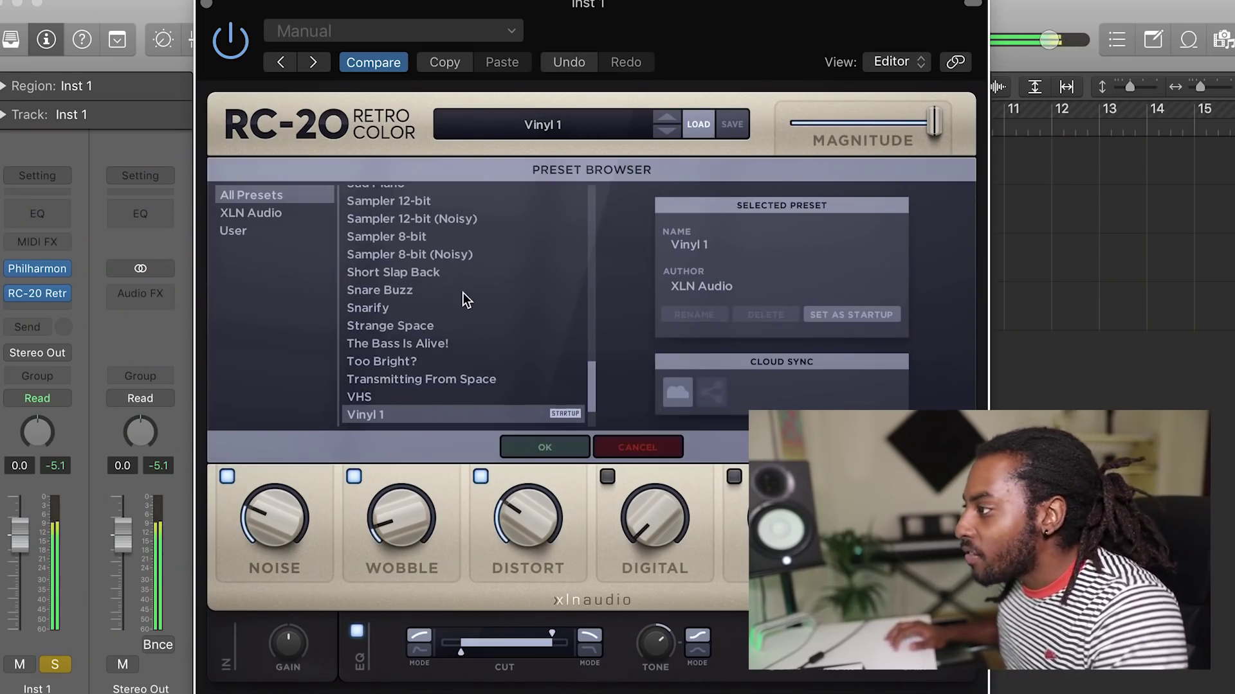
{"action": "left_click", "coordinate": [360, 329]}
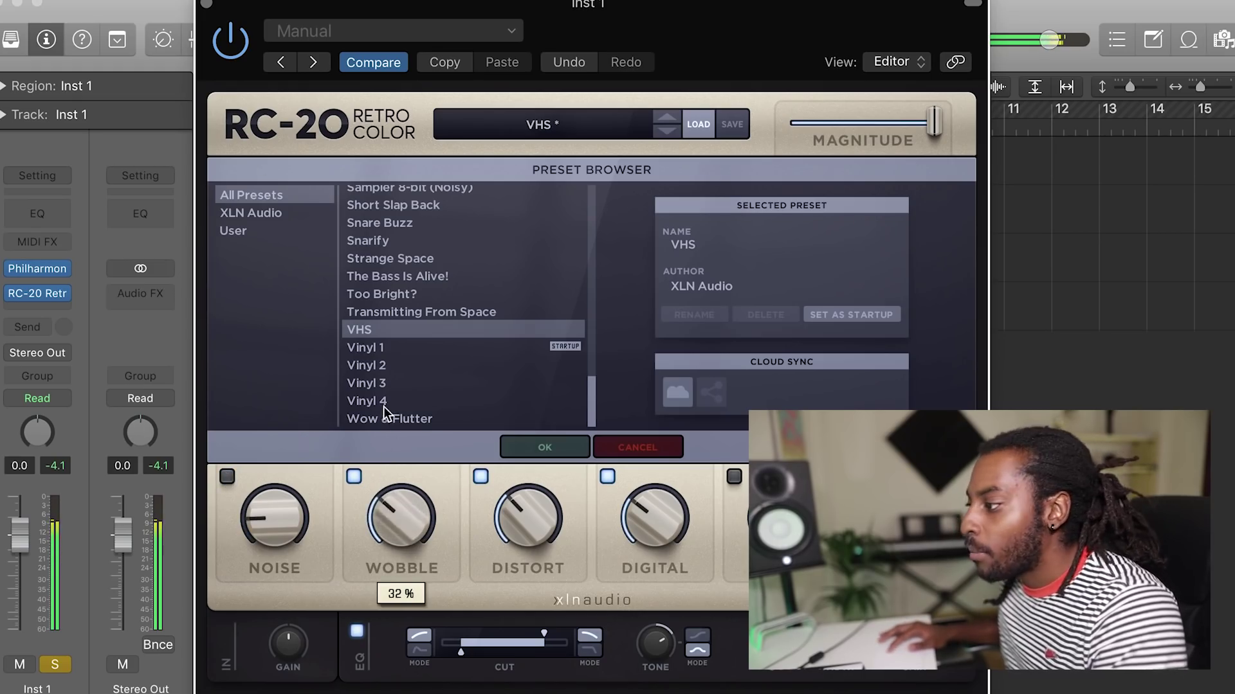
{"action": "left_click_drag", "start_coordinate": [387, 513], "coordinate": [359, 604]}
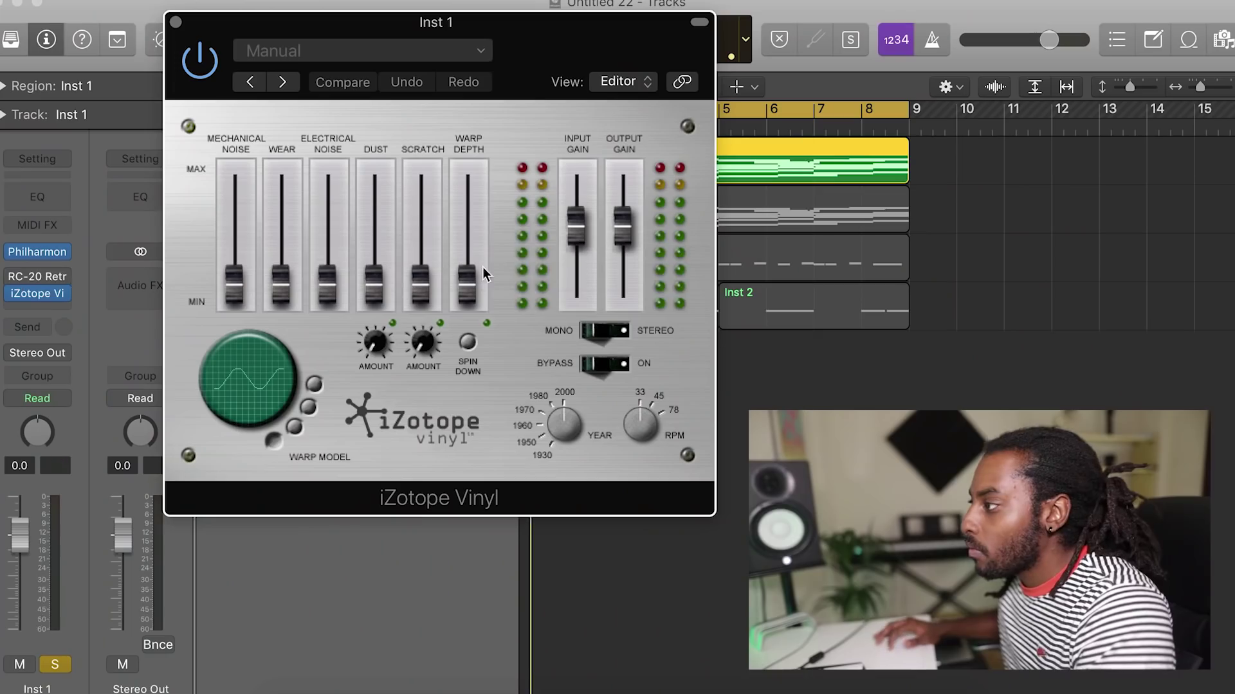
- Raise iZotope Vinyl's Warp Depth to about half and set Mechanical Noise to lower-middle
{"action": "left_click_drag", "start_coordinate": [472, 288], "coordinate": [464, 250]}
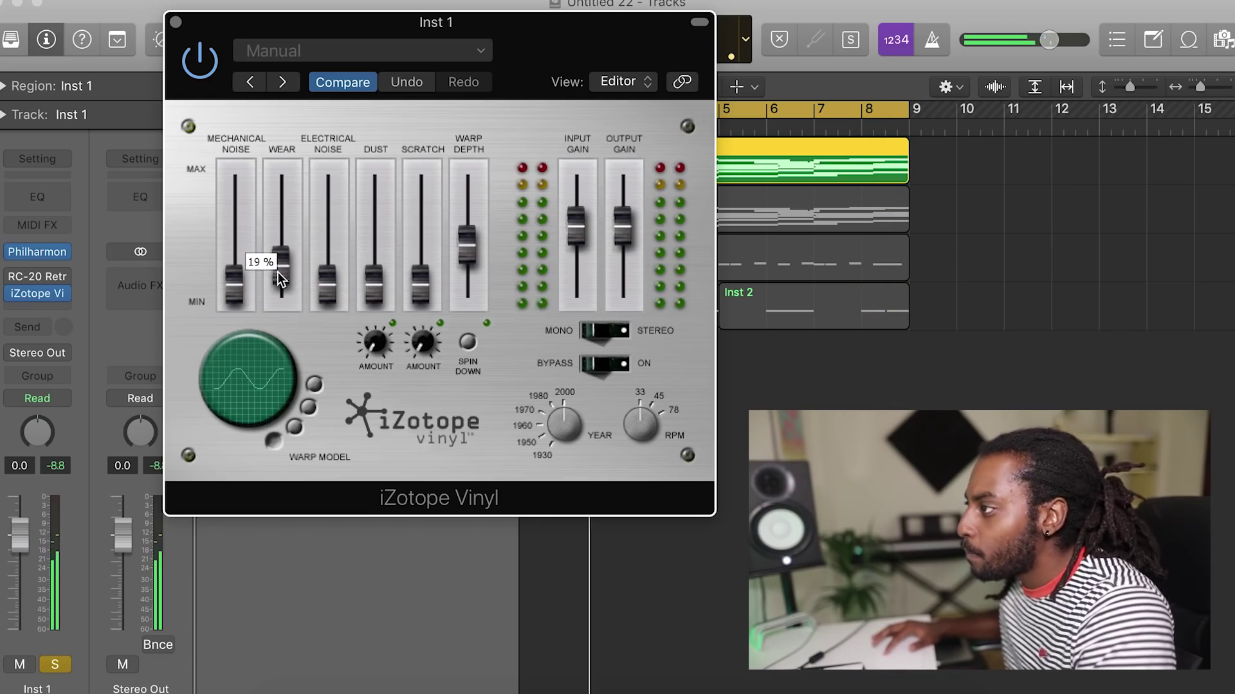
{"action": "left_click_drag", "start_coordinate": [235, 284], "coordinate": [231, 182]}
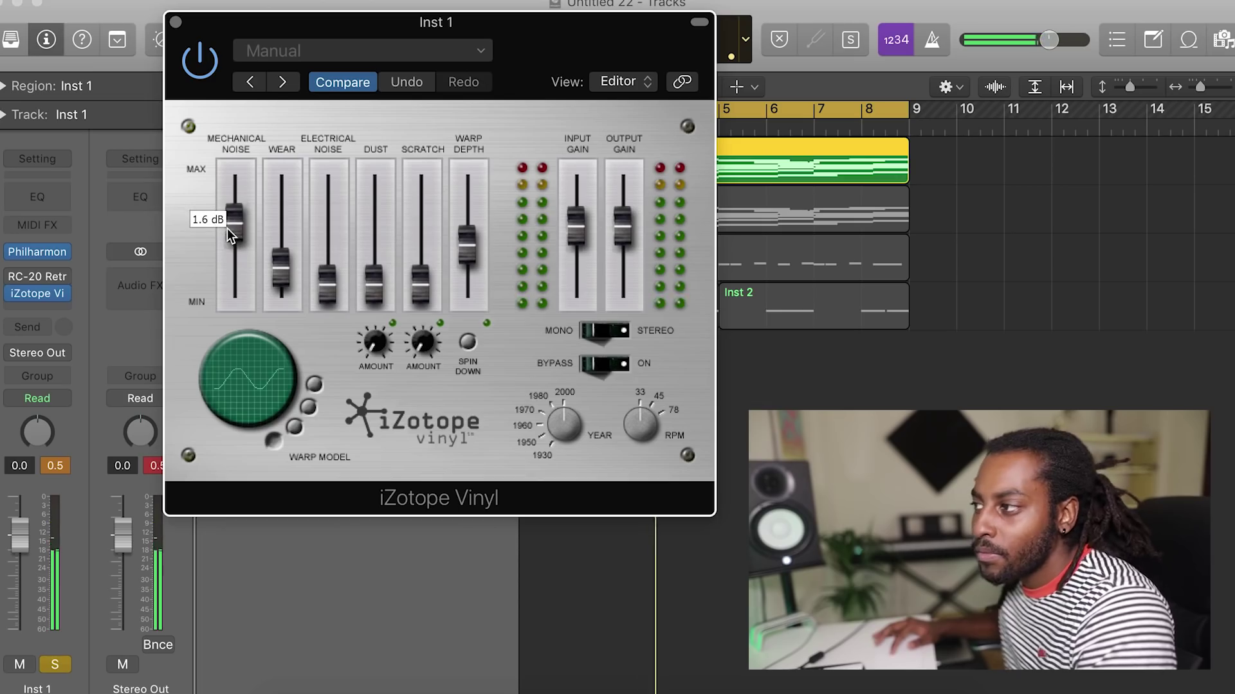
{"action": "left_click_drag", "start_coordinate": [229, 226], "coordinate": [231, 264]}
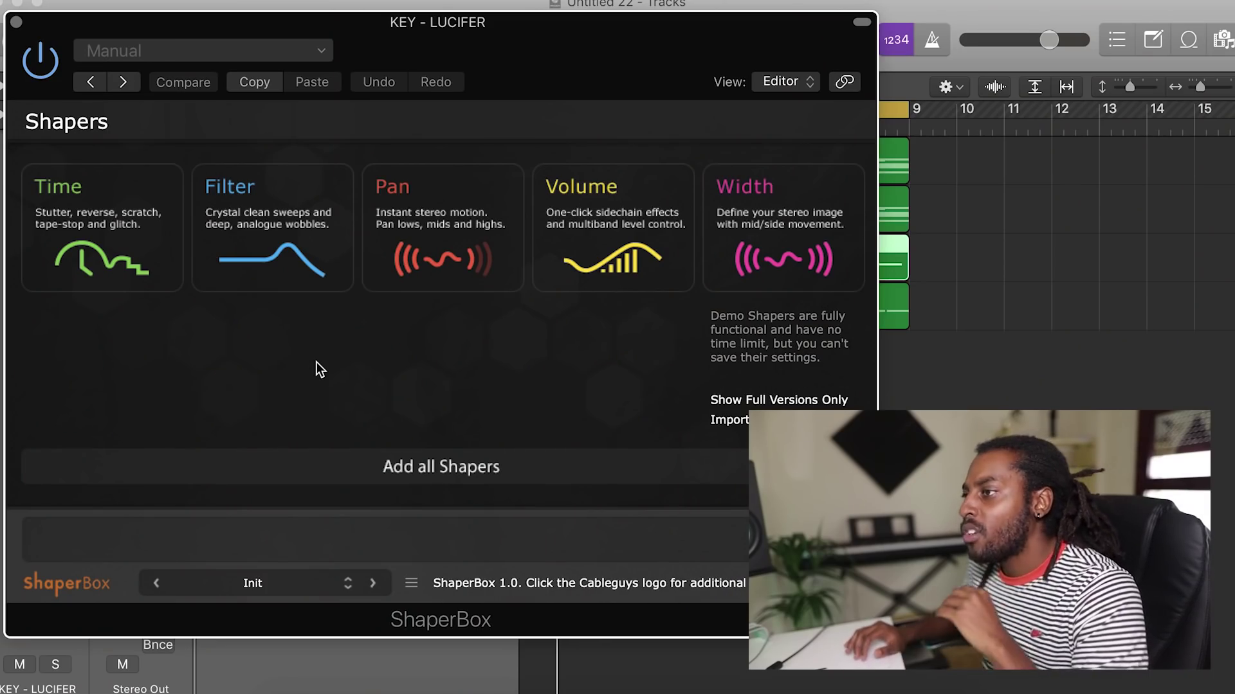
- Add a ShaperBox Filter shaper with a rising sawtooth cutoff sweep, unsolo the track, open the Library
{"action": "left_click_drag", "start_coordinate": [402, 51], "coordinate": [477, 81]}
{"action": "key", "text": "space"}
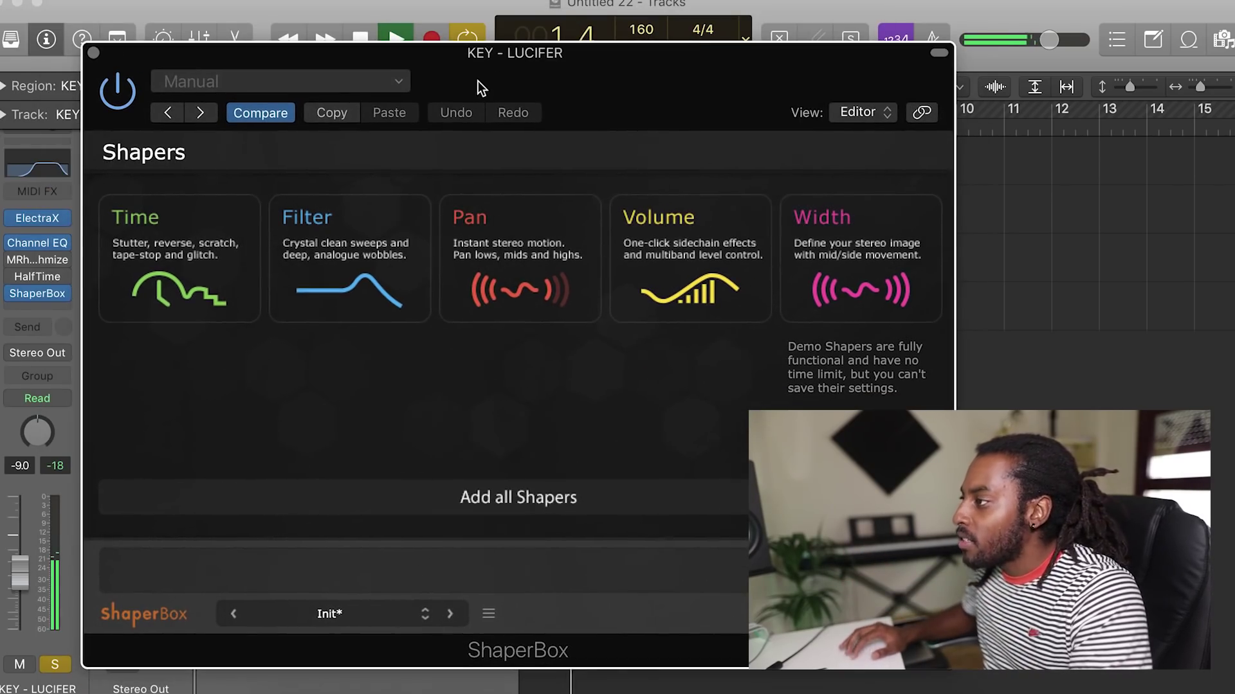
{"action": "mouse_move", "coordinate": [359, 248]}
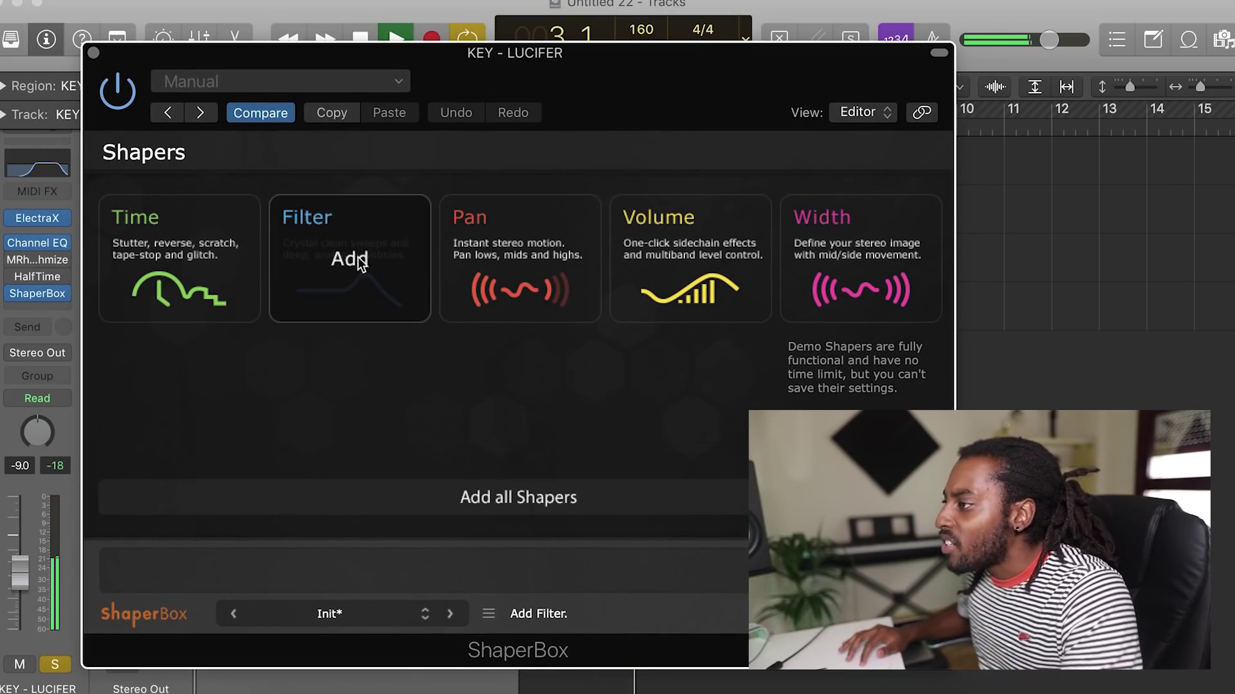
{"action": "left_click", "coordinate": [357, 256]}
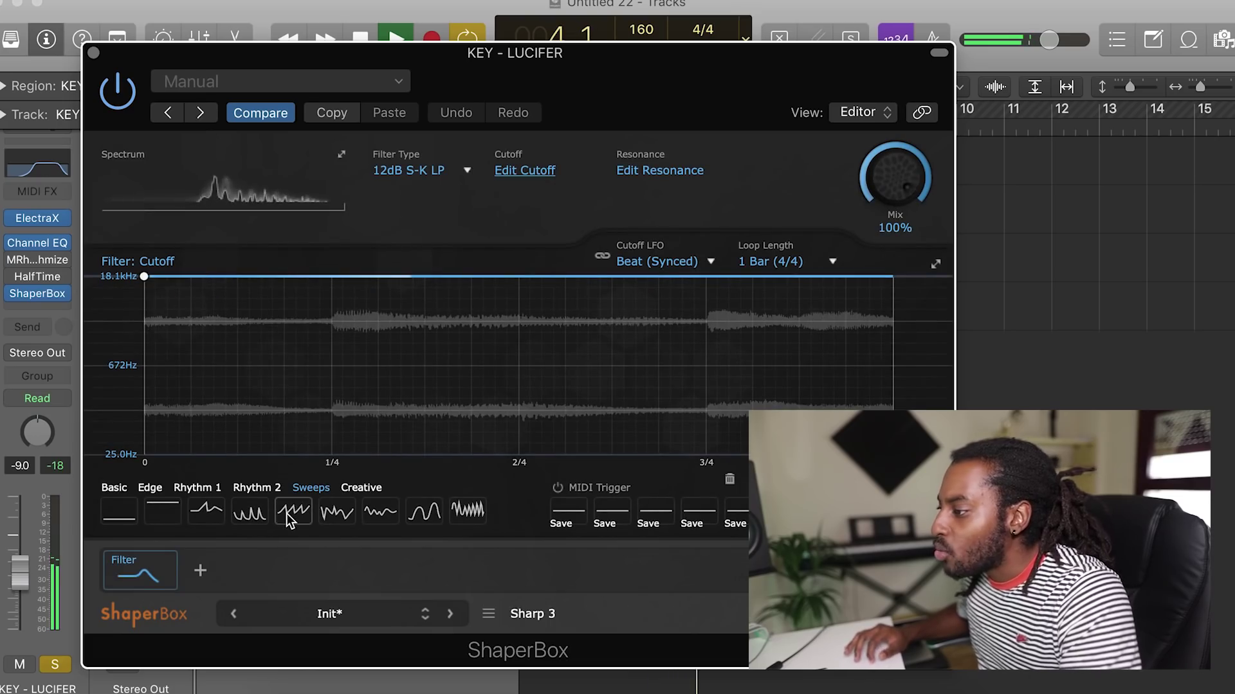
{"action": "left_click", "coordinate": [292, 513]}
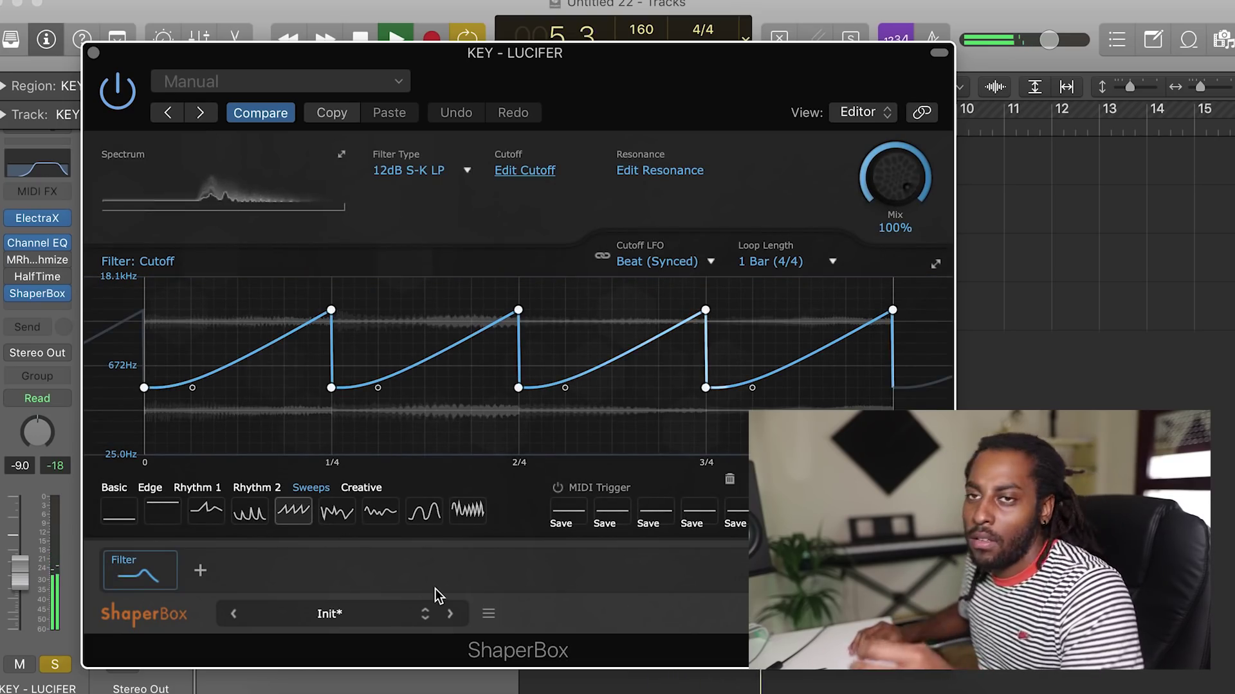
{"action": "left_click", "coordinate": [58, 665]}
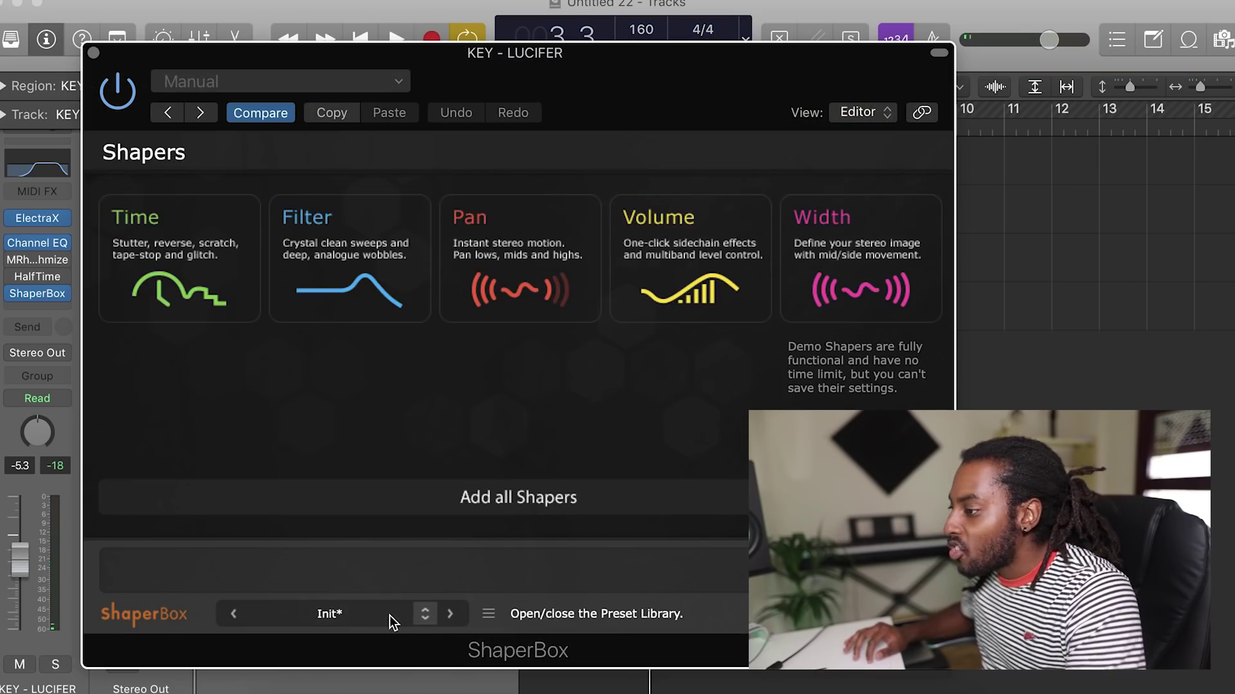
{"action": "left_click", "coordinate": [357, 616]}
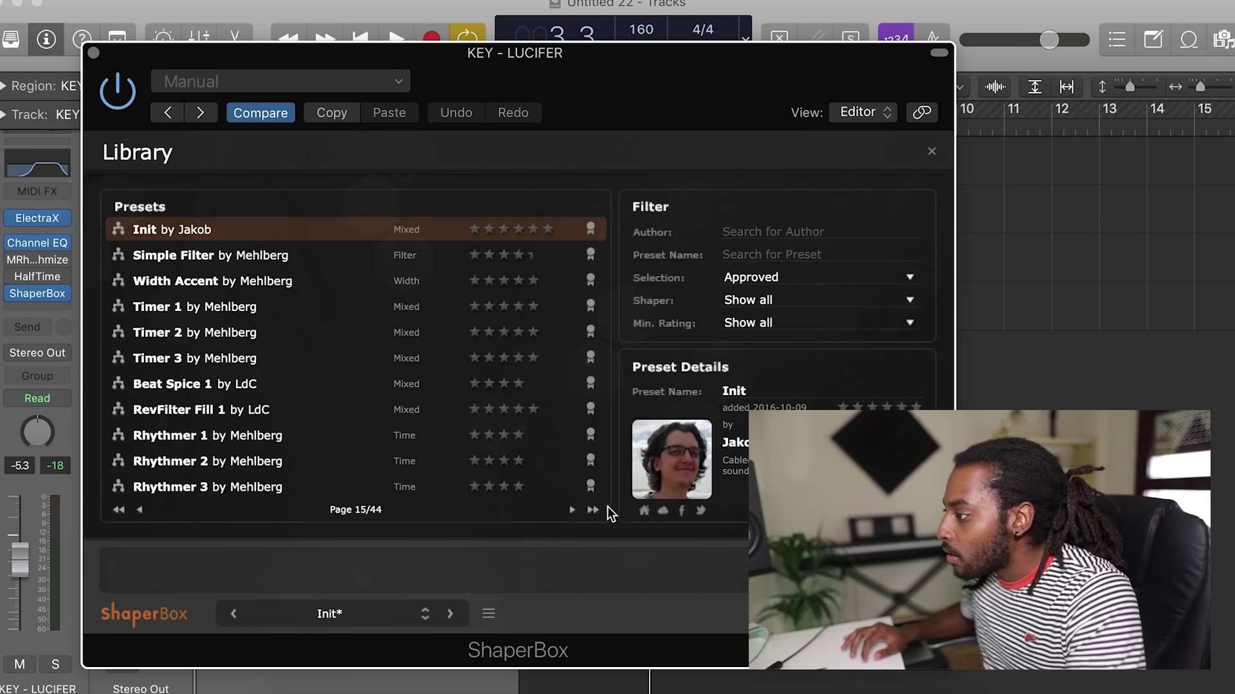
- Audition the ShaperBox presets Pulses, Timeless Former 3 and Laser during playback
{"action": "left_click", "coordinate": [571, 510]}
{"action": "left_click", "coordinate": [571, 510]}
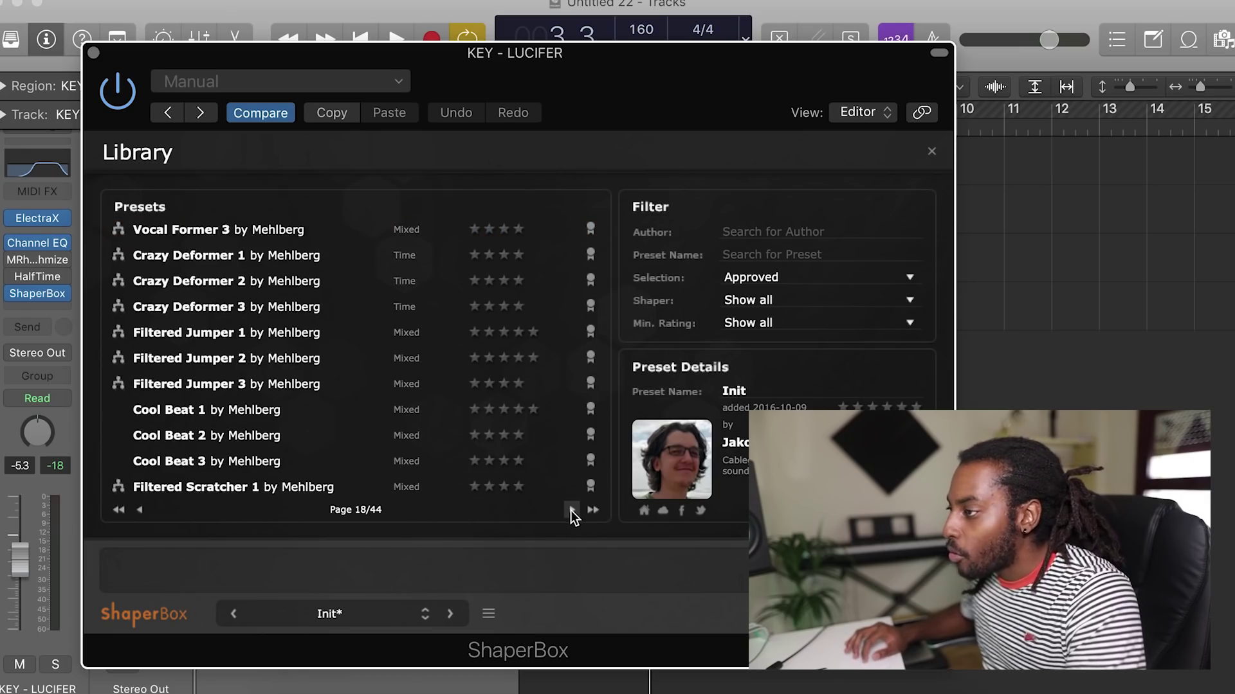
{"action": "left_click", "coordinate": [571, 510]}
{"action": "left_click", "coordinate": [571, 510]}
{"action": "left_click", "coordinate": [137, 360]}
{"action": "key", "text": "space"}
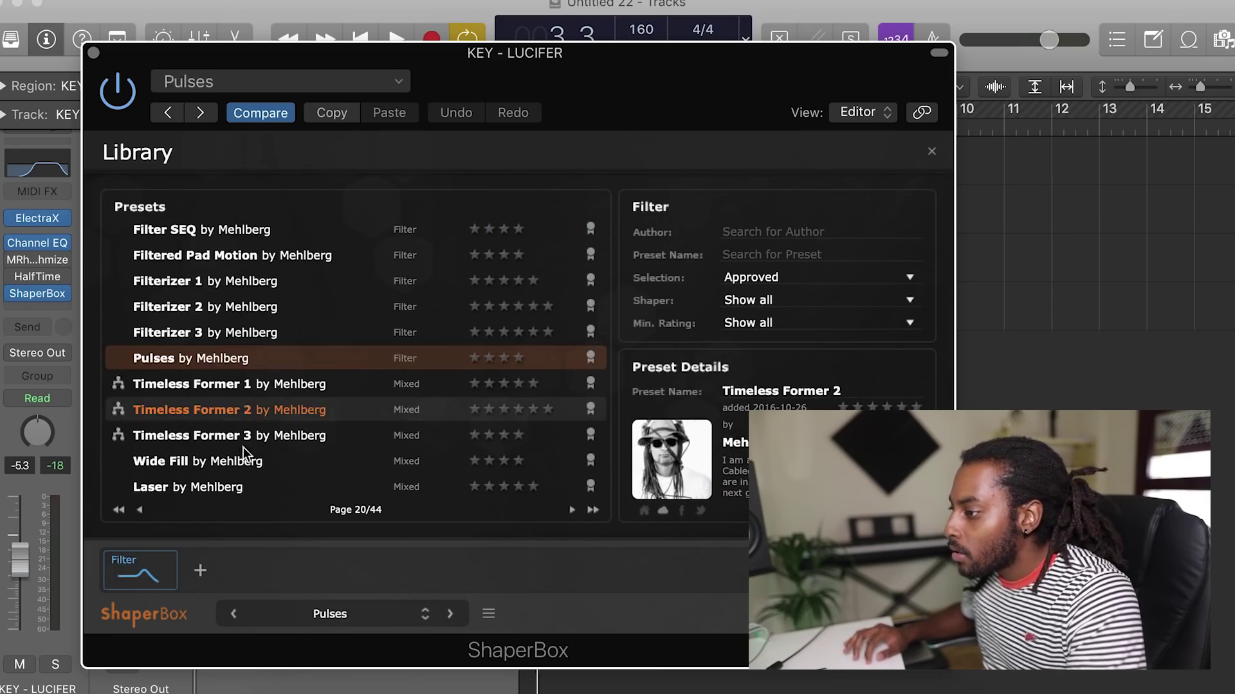
{"action": "left_click", "coordinate": [398, 435]}
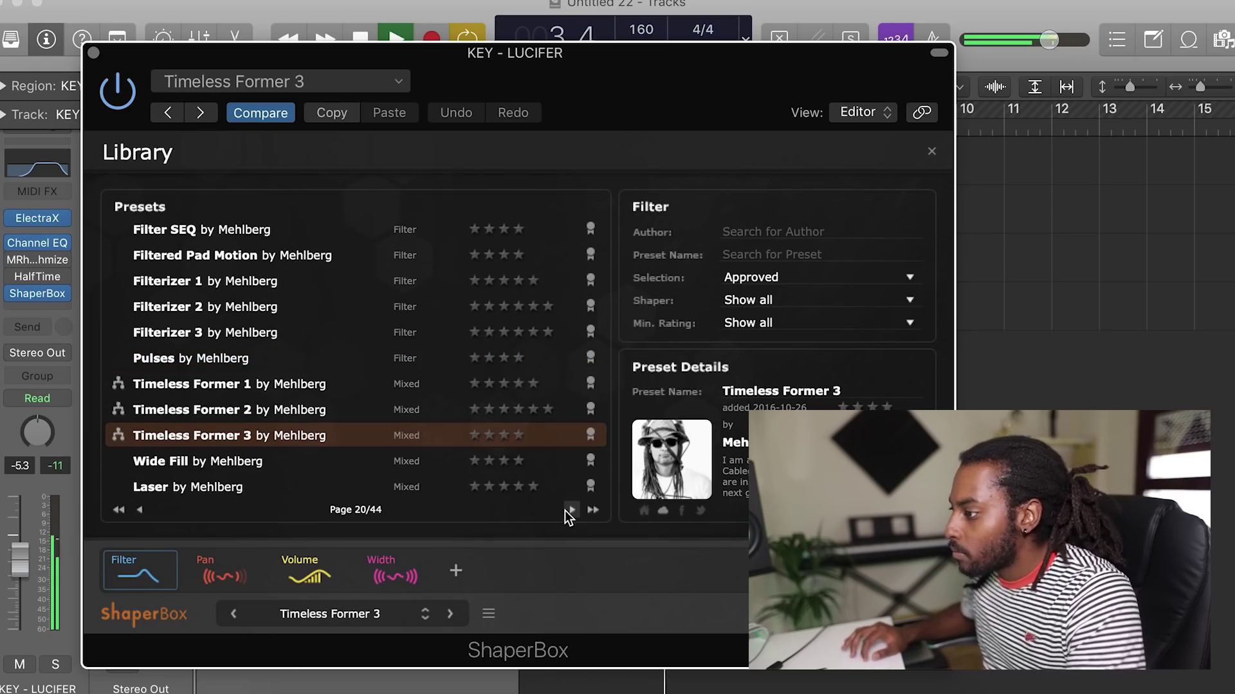
{"action": "mouse_move", "coordinate": [164, 555]}
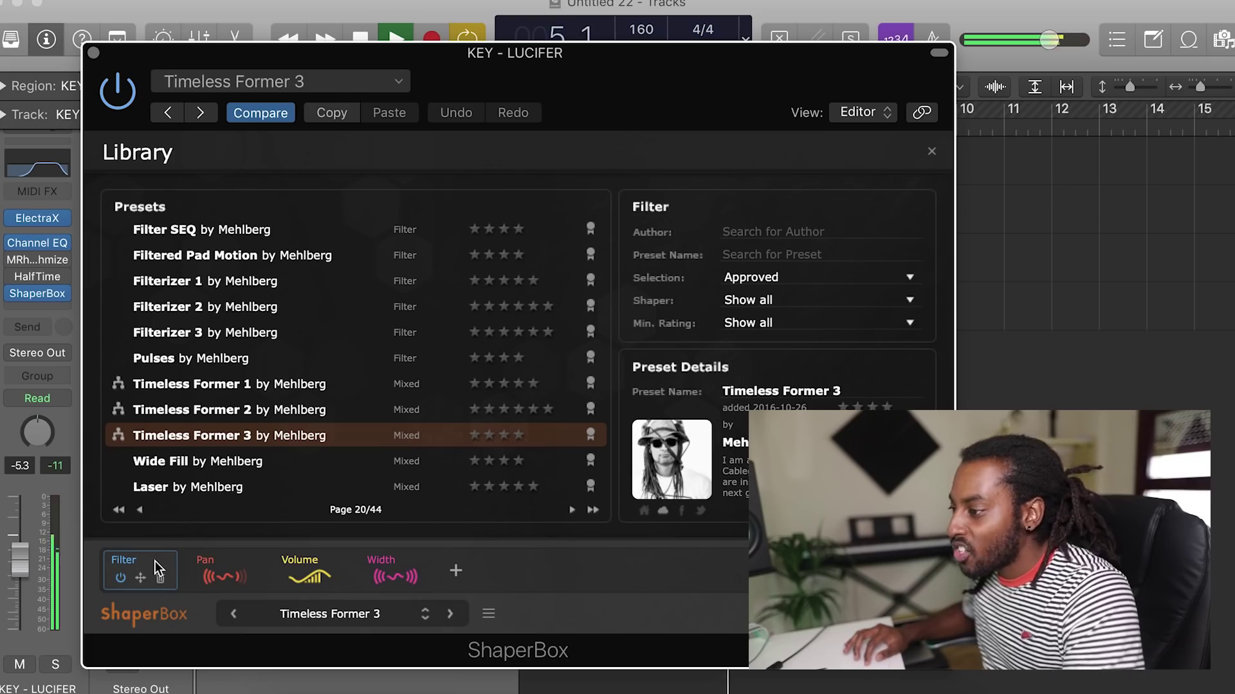
{"action": "left_click", "coordinate": [279, 479]}
- Load the Suppler 2 preset and reduce its Mid Mix to 69%
{"action": "left_click", "coordinate": [572, 510]}
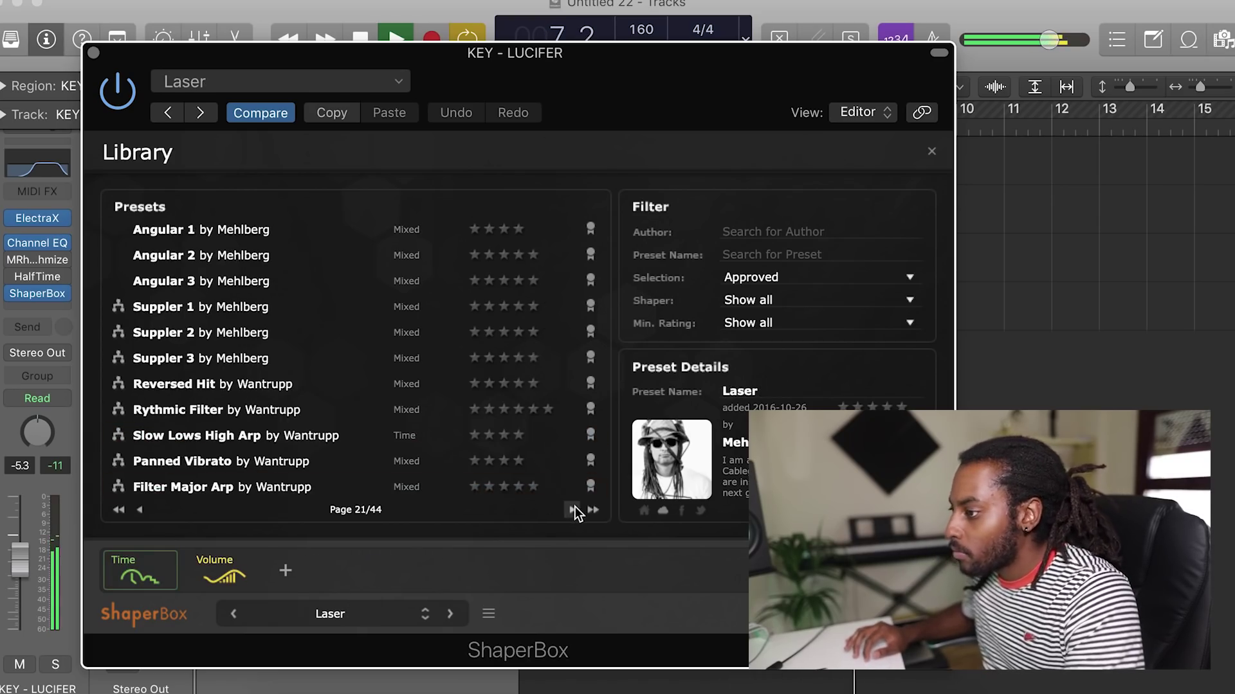
{"action": "left_click", "coordinate": [245, 327]}
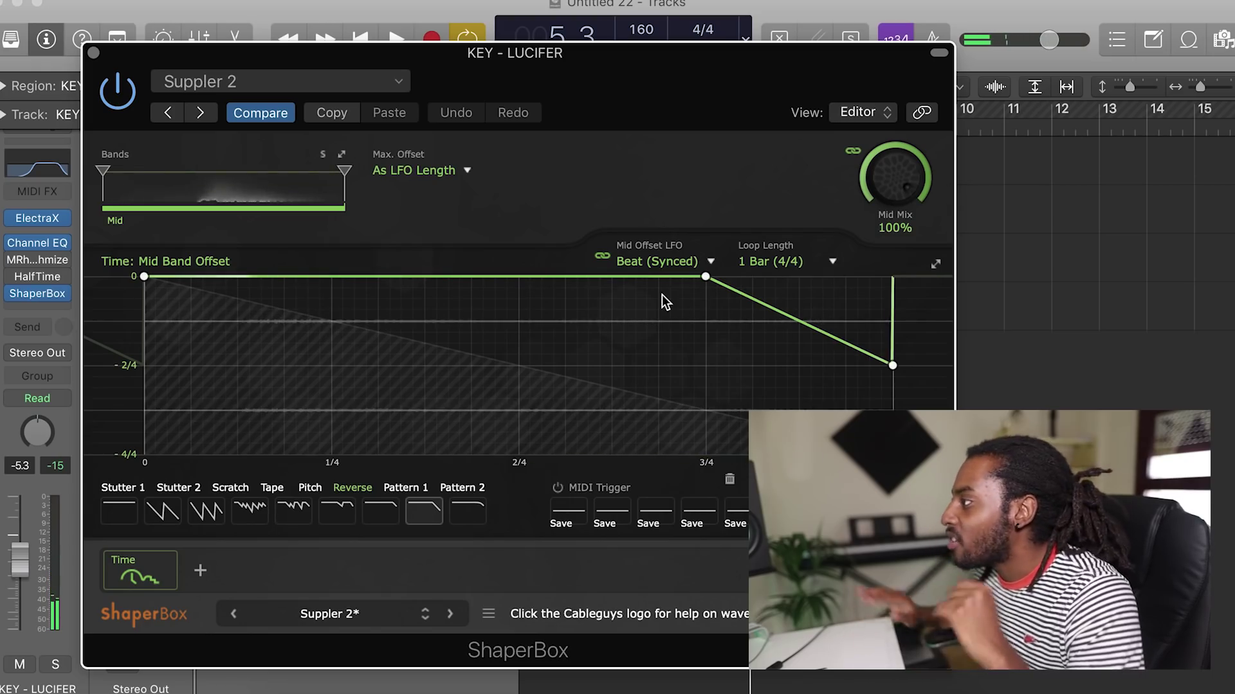
{"action": "key", "text": "space"}
{"action": "left_click_drag", "start_coordinate": [904, 180], "coordinate": [904, 218]}
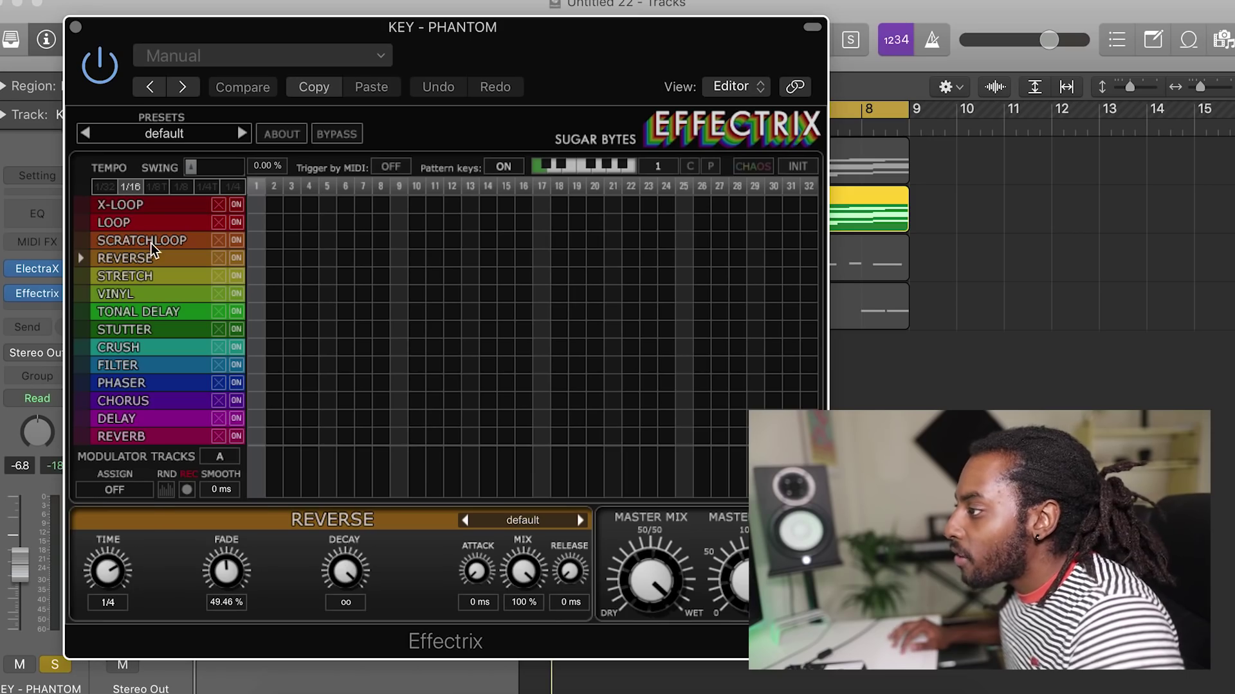
- Browse Effectrix effect settings, then draw and delete Vinyl blocks and remove the Stutter block
{"action": "left_click", "coordinate": [151, 245]}
{"action": "left_click", "coordinate": [151, 259]}
{"action": "left_click", "coordinate": [149, 276]}
{"action": "left_click", "coordinate": [141, 296]}
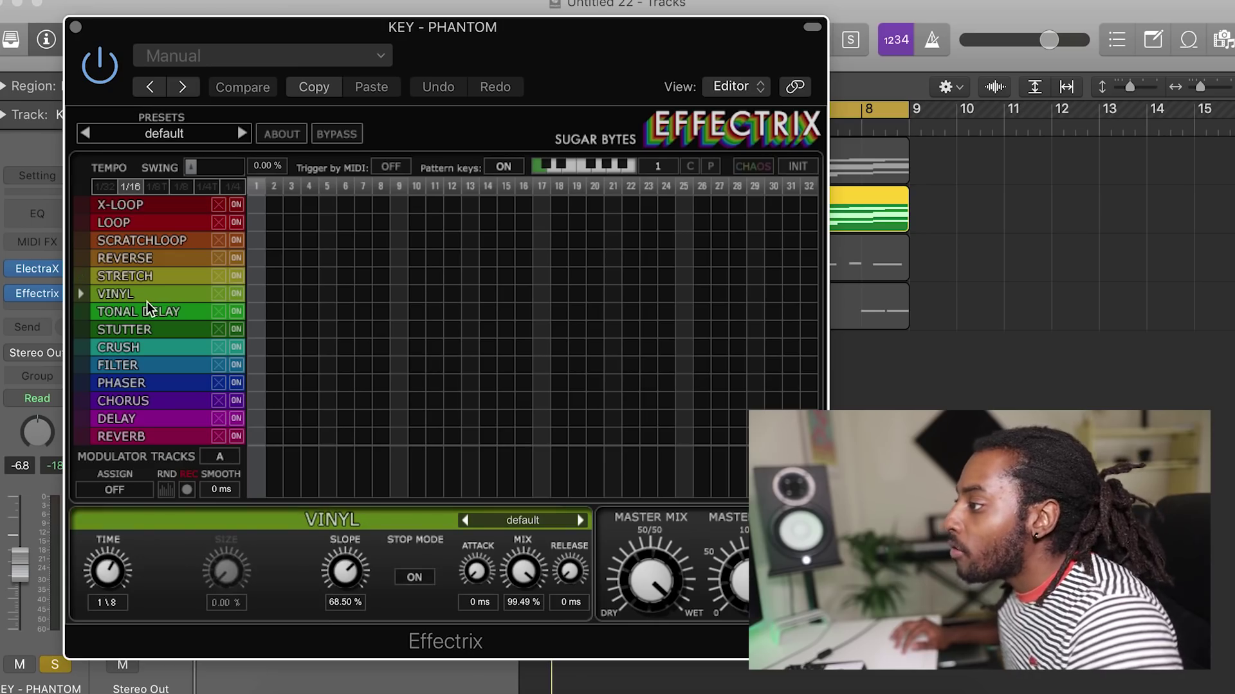
{"action": "left_click_drag", "start_coordinate": [294, 291], "coordinate": [320, 289]}
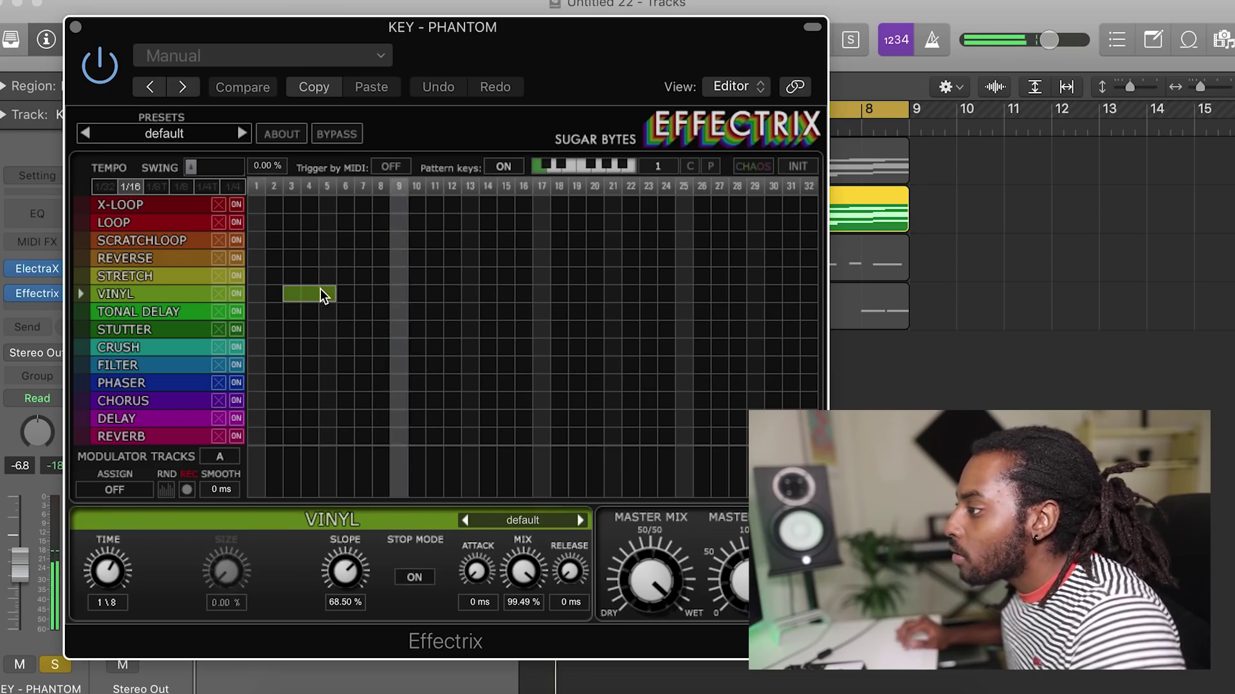
{"action": "right_click", "coordinate": [318, 291]}
{"action": "left_click_drag", "start_coordinate": [346, 295], "coordinate": [385, 295]}
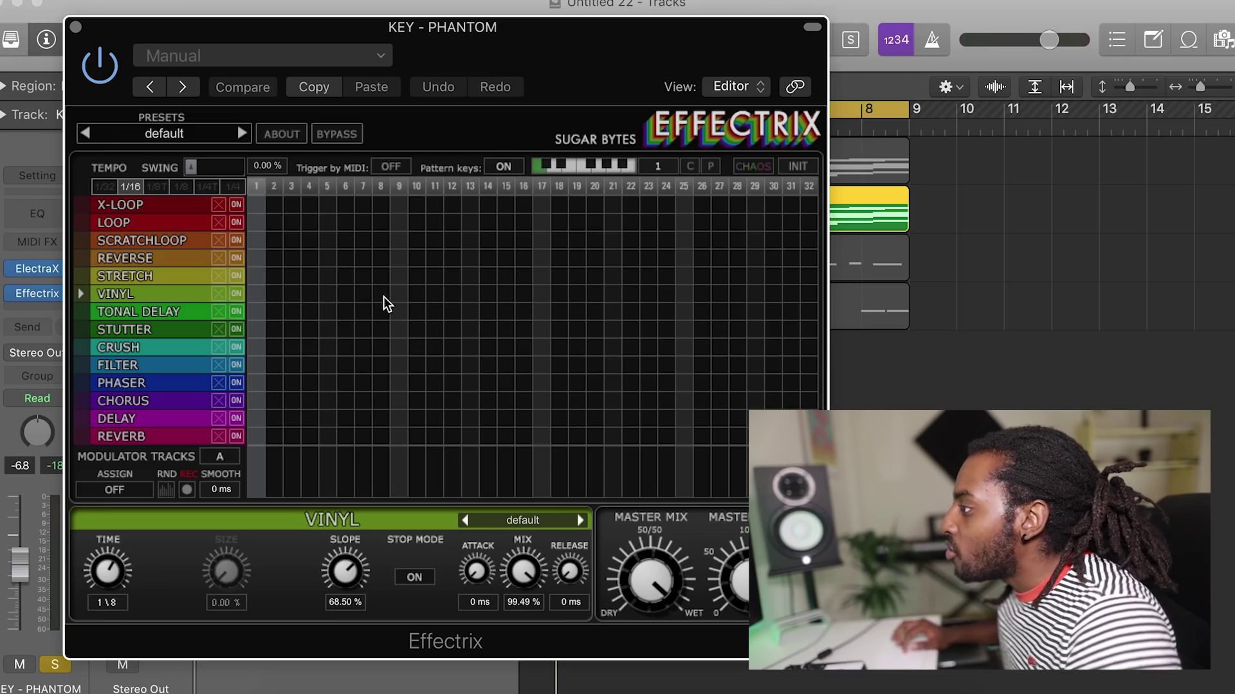
{"action": "left_click_drag", "start_coordinate": [400, 295], "coordinate": [485, 329]}
{"action": "right_click", "coordinate": [485, 329]}
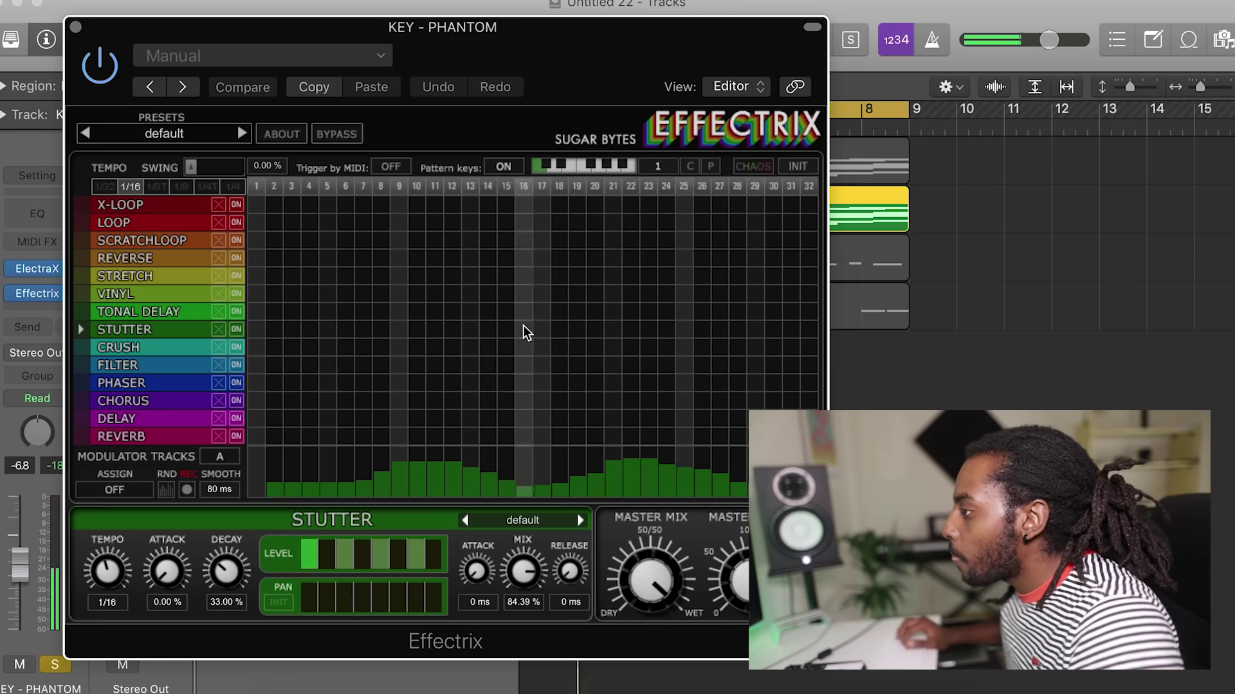
- Draw a Reverse block on steps 29–31 and a Loop block on steps 25–26
{"action": "left_click_drag", "start_coordinate": [733, 259], "coordinate": [812, 258]}
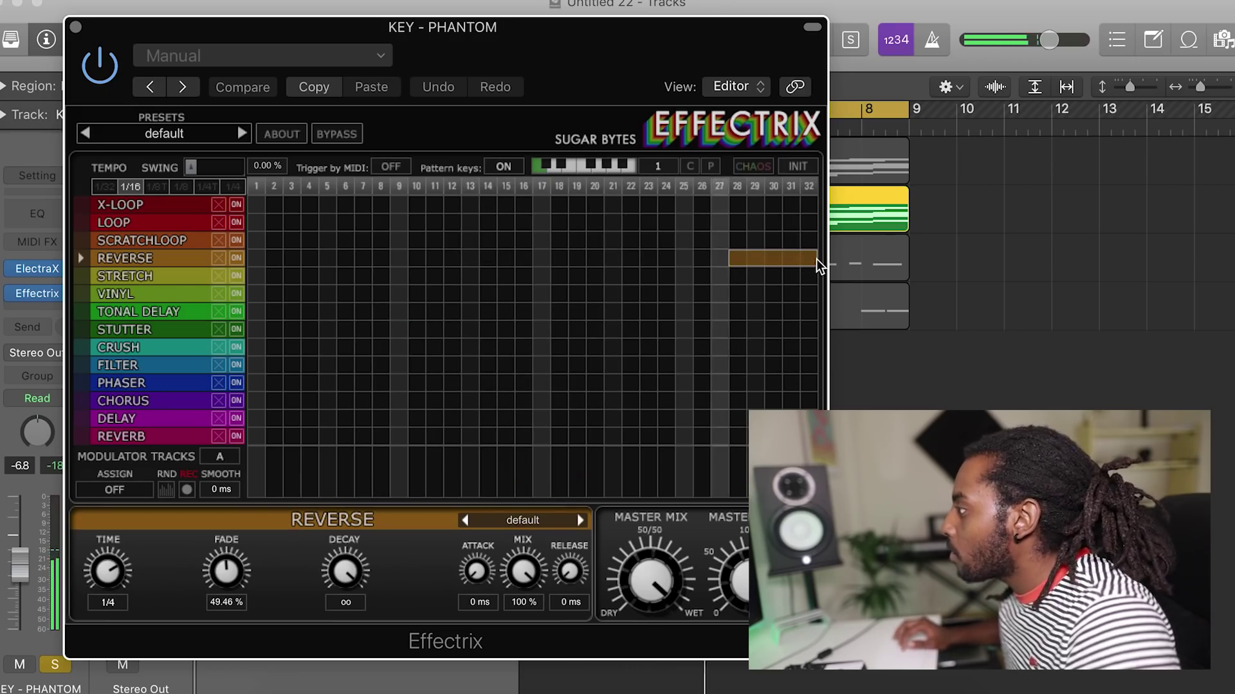
{"action": "left_click_drag", "start_coordinate": [738, 255], "coordinate": [752, 257]}
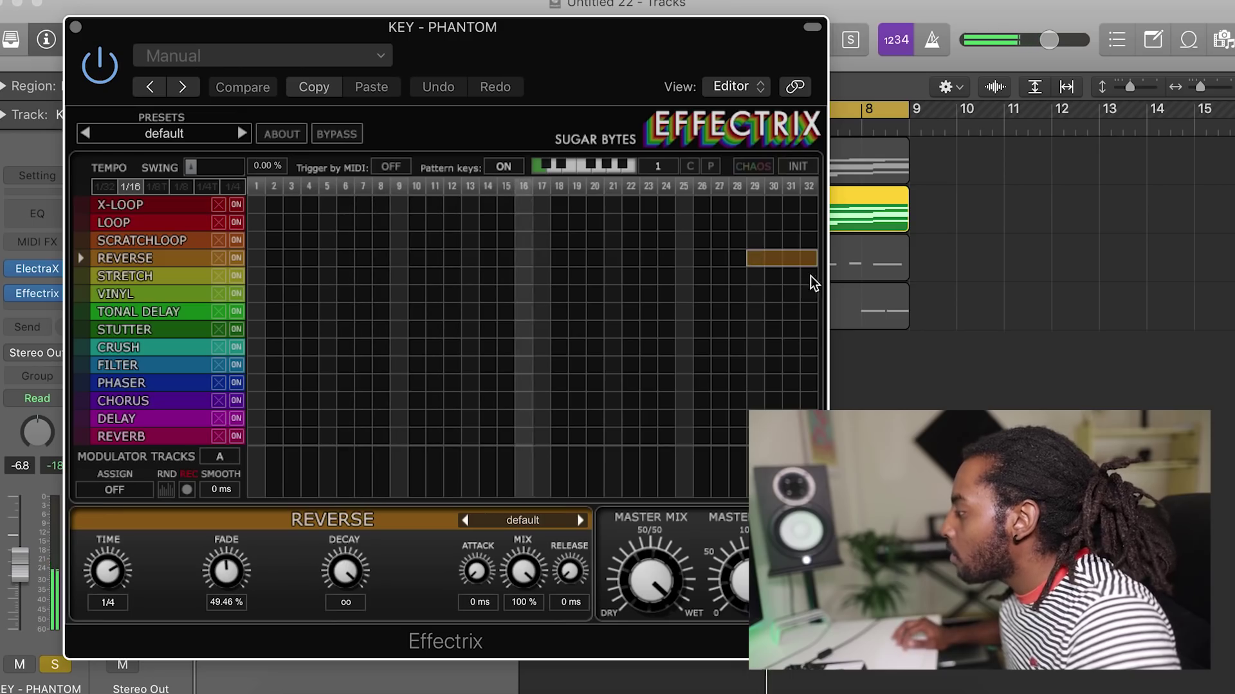
{"action": "mouse_move", "coordinate": [813, 259]}
{"action": "left_mouse_down"}
{"action": "mouse_move", "coordinate": [778, 259]}
{"action": "mouse_move", "coordinate": [804, 264]}
{"action": "left_mouse_up"}
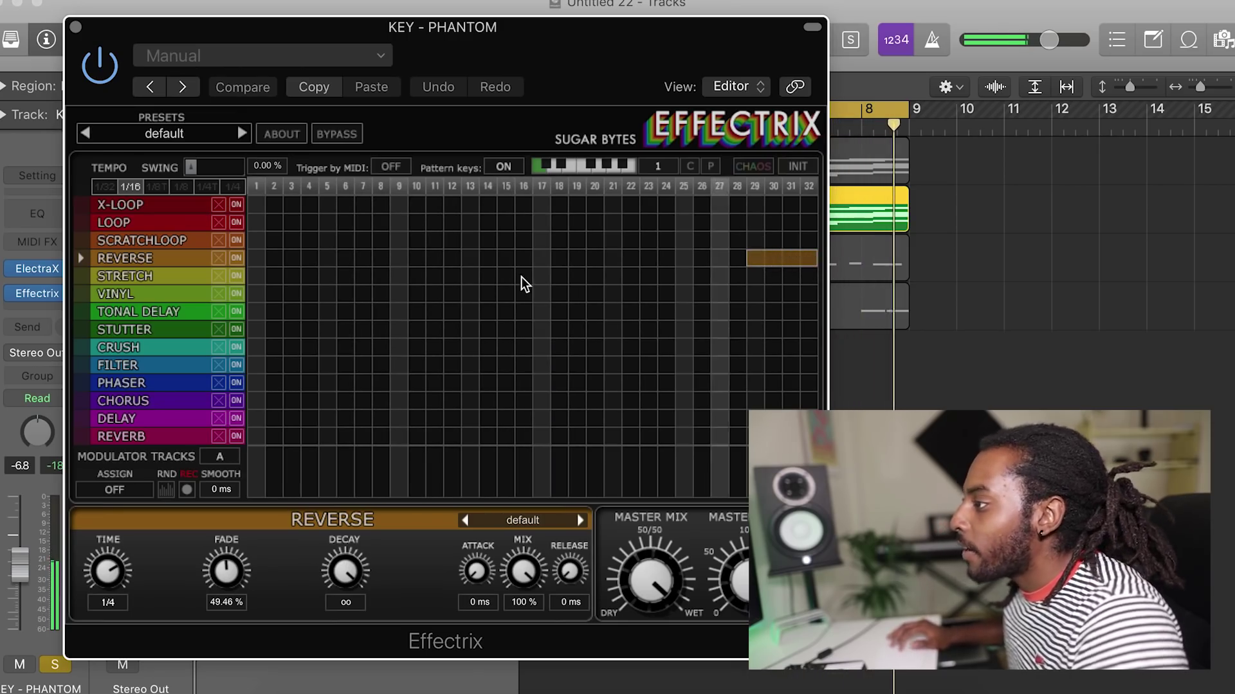
{"action": "left_click_drag", "start_coordinate": [684, 224], "coordinate": [702, 223]}
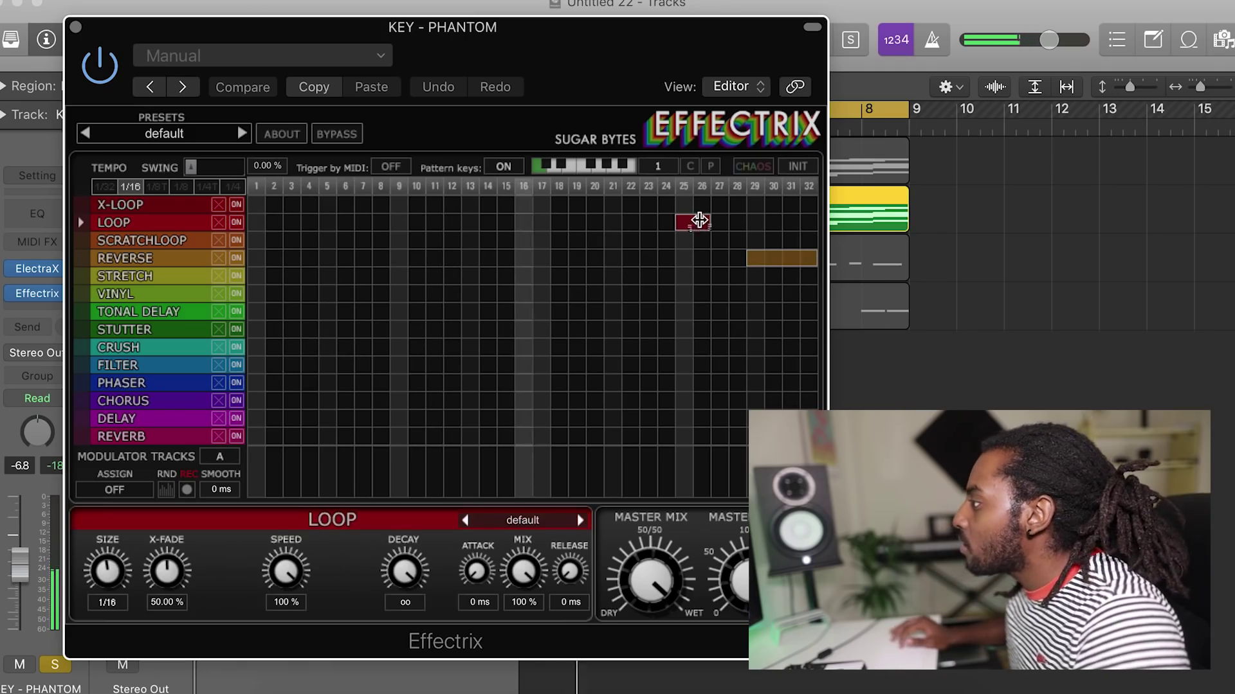